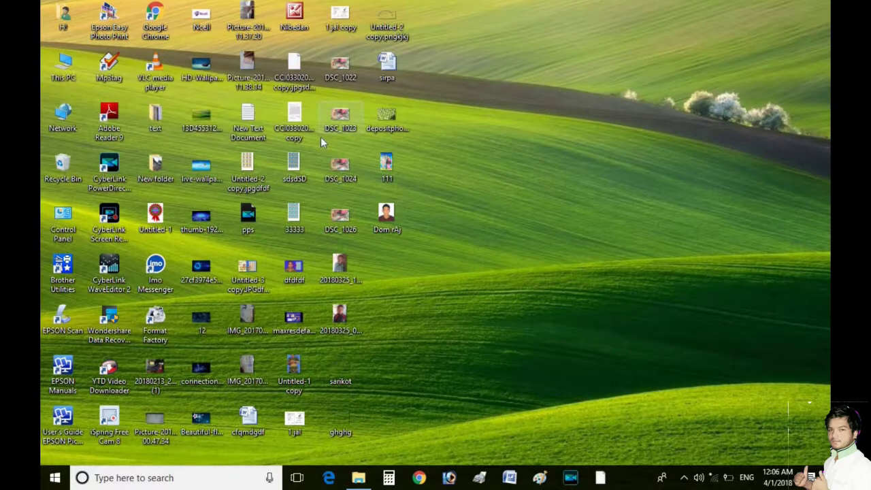
Step: Launch the Riot-setup installer from the user's Downloads folder
double_click(63, 16)
left_click(565, 70)
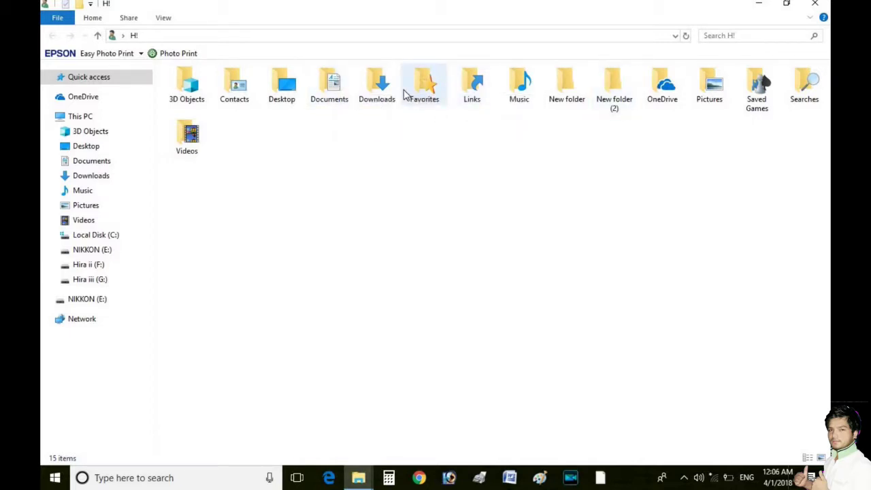
double_click(382, 88)
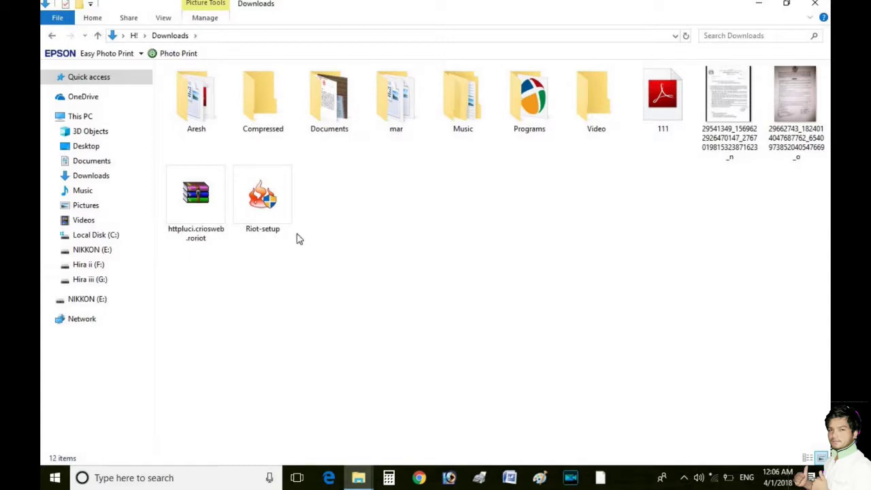
double_click(270, 207)
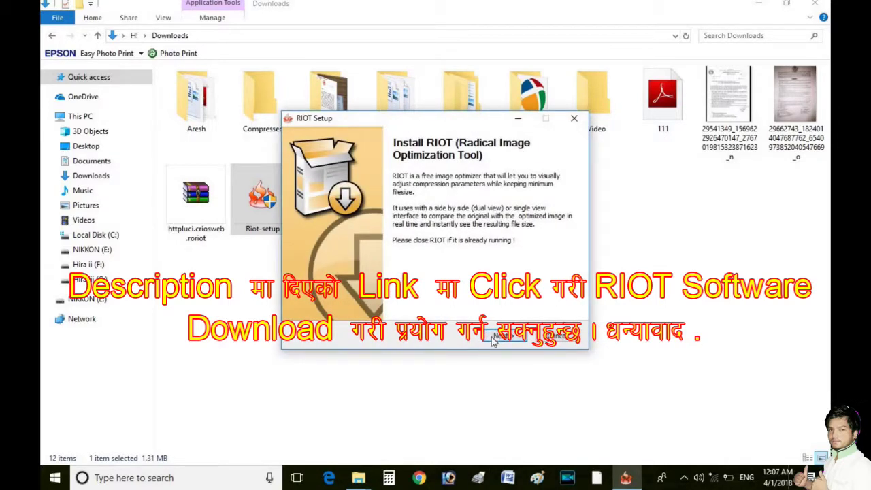
Step: Install RIOT in C:\Program Files\Riot with the Documentation component and a RIOT Start Menu folder, and close the installer and the Downloads window
left_click(495, 338)
left_click(495, 338)
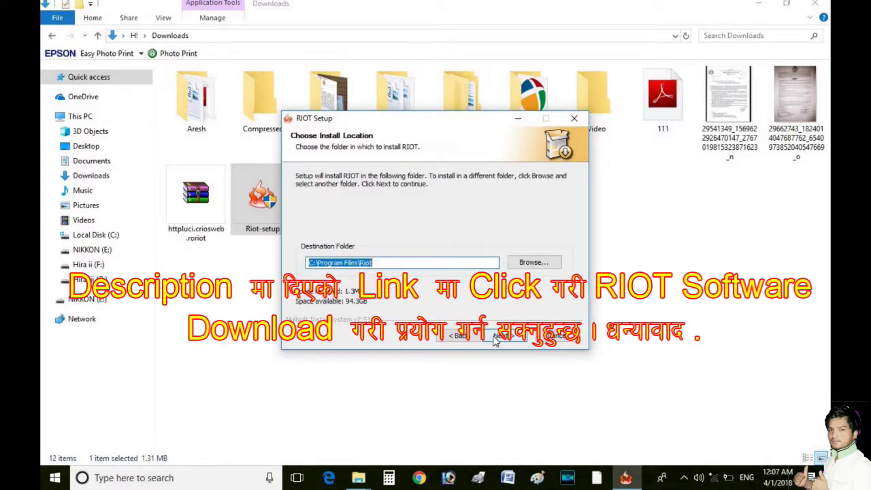
left_click(503, 337)
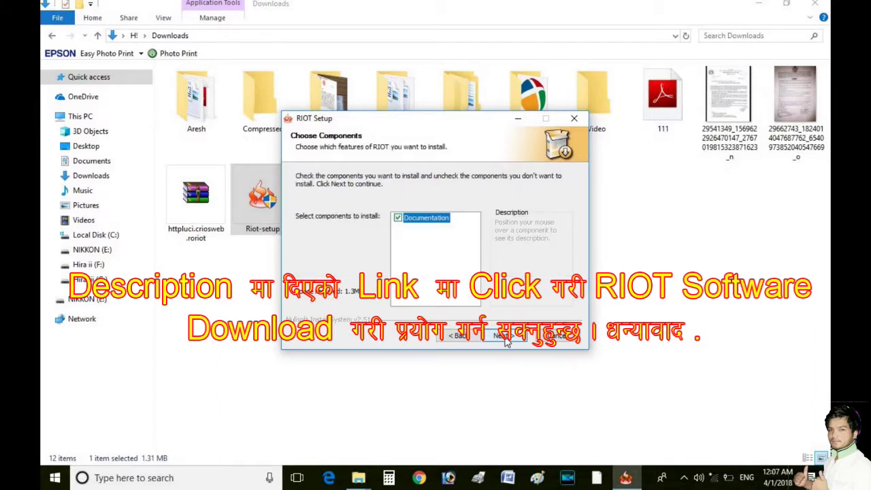
left_click(505, 338)
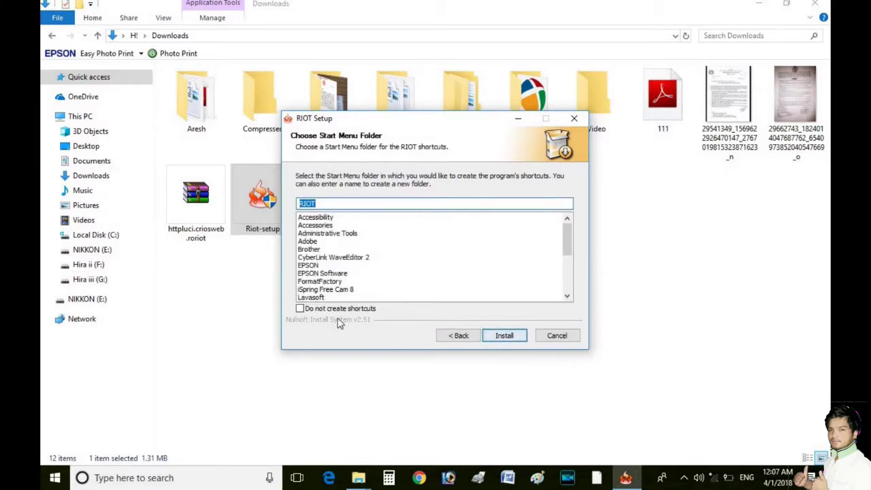
left_click(516, 337)
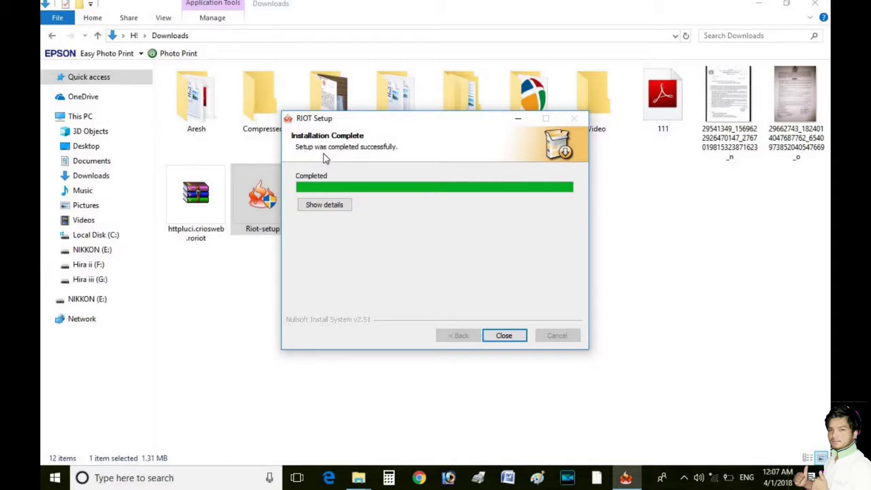
left_click(508, 337)
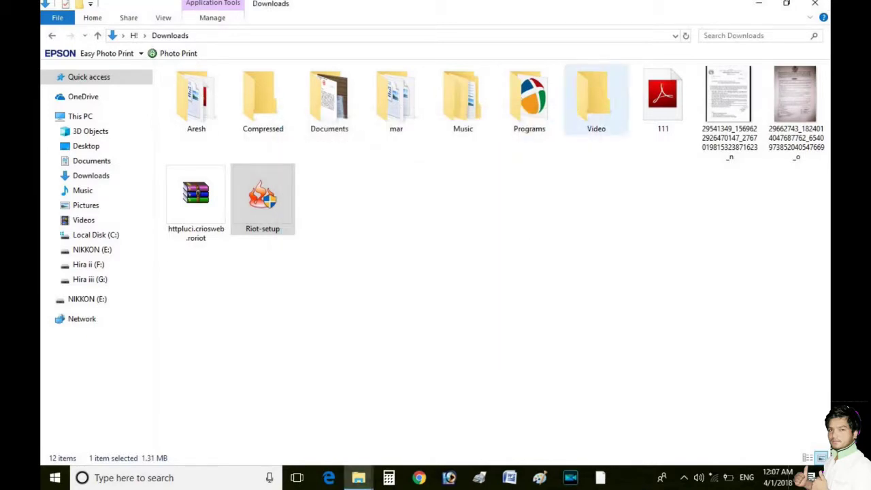
left_click(816, 6)
right_click(450, 121)
left_click(491, 156)
right_click(474, 130)
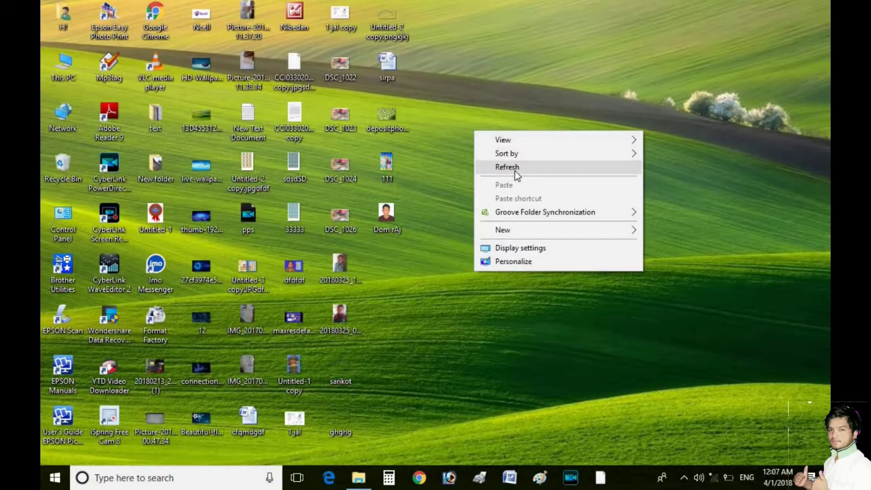
left_click(515, 175)
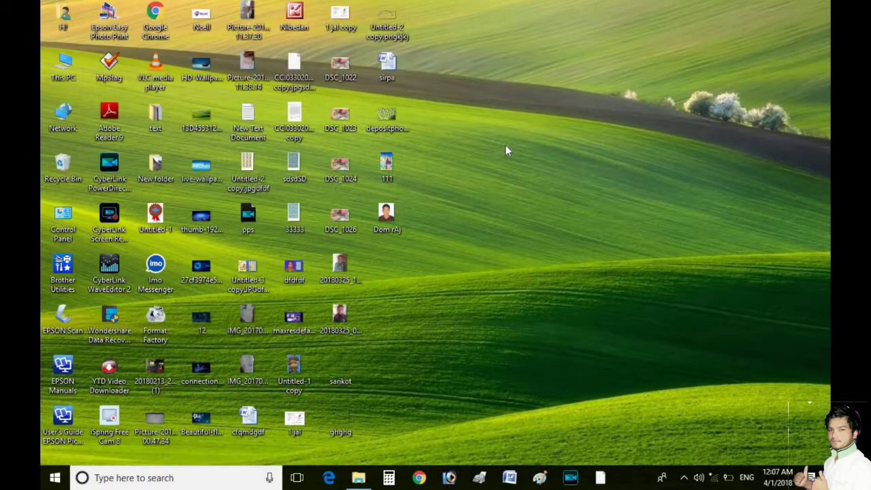
Step: Start RIOT and move its window aside so the photo files on the desktop are accessible
left_click(57, 482)
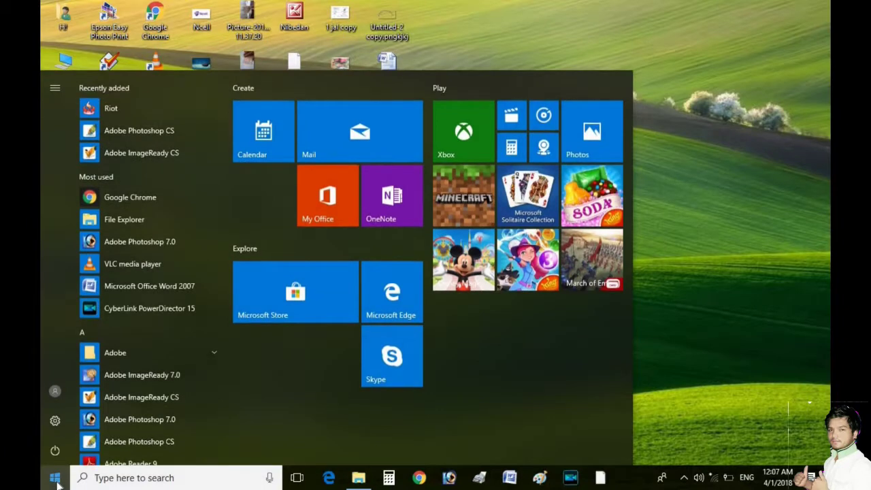
left_click(127, 107)
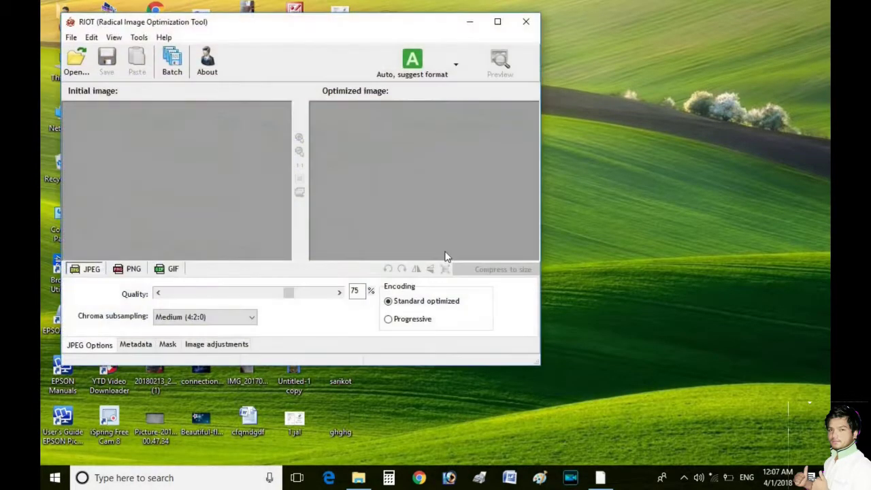
left_click_drag(335, 27, 538, 103)
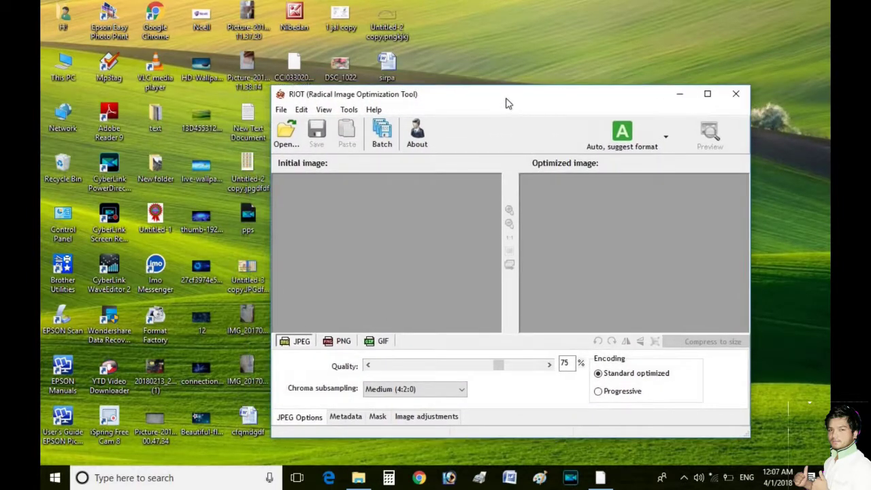
left_click_drag(540, 93, 658, 122)
left_click_drag(576, 125, 591, 101)
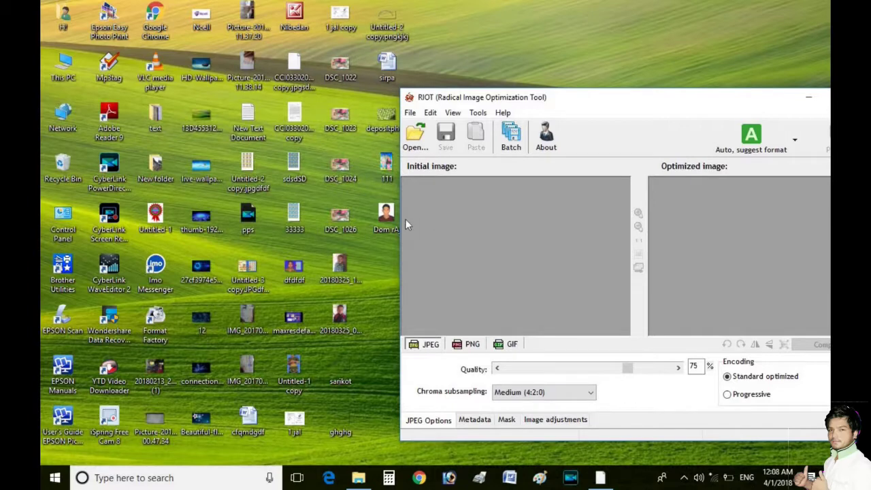
Step: Load the portrait JPG from the desktop into RIOT and move the window back so both previews are fully in view
left_click(386, 228)
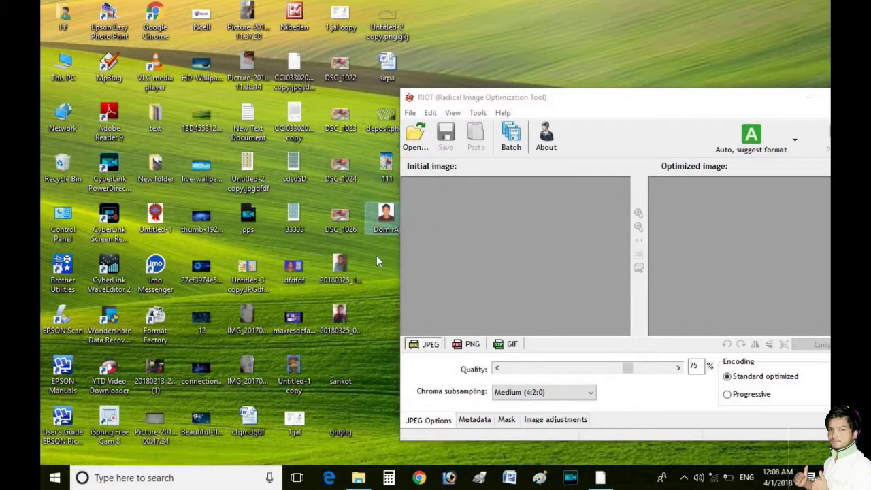
mouse_move(386, 215)
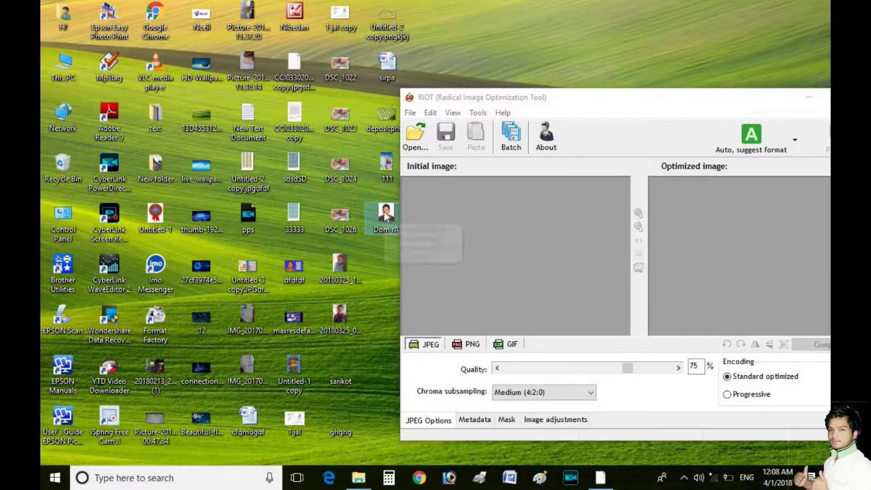
left_click_drag(385, 217, 462, 242)
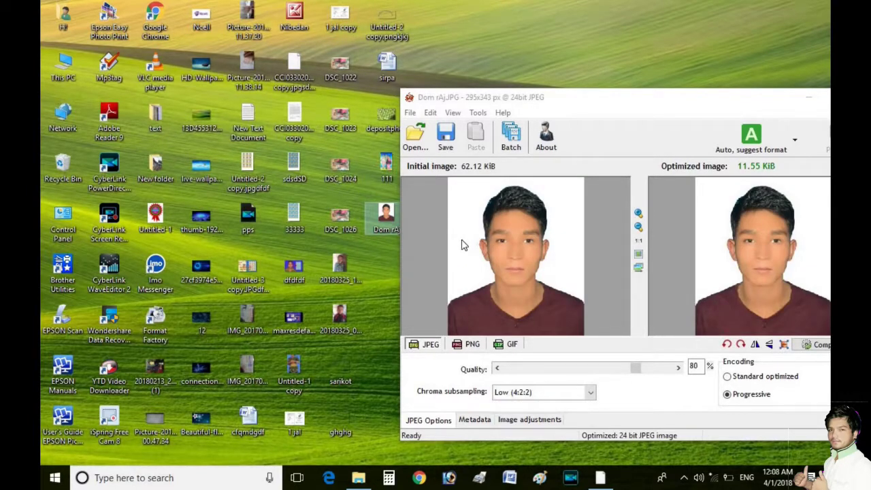
left_click_drag(696, 104, 486, 82)
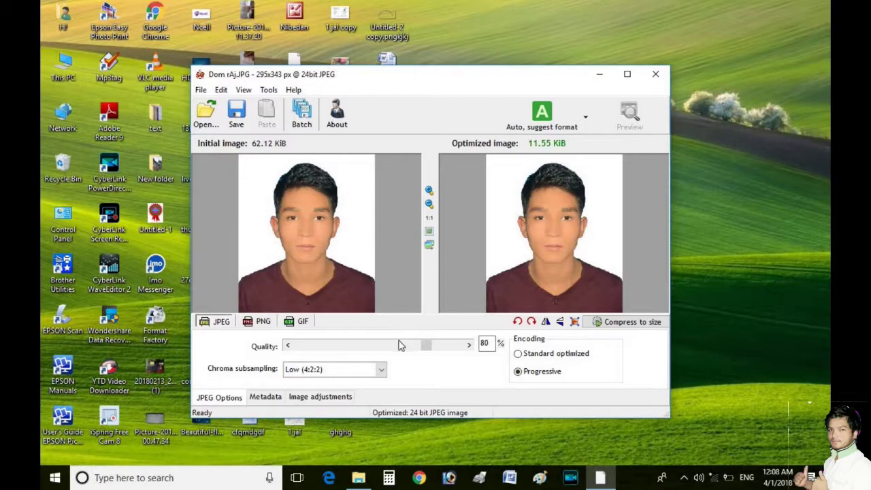
Step: Reduce the JPEG quality to 52% and save the optimized portrait, replacing the original file
left_click_drag(426, 346, 381, 345)
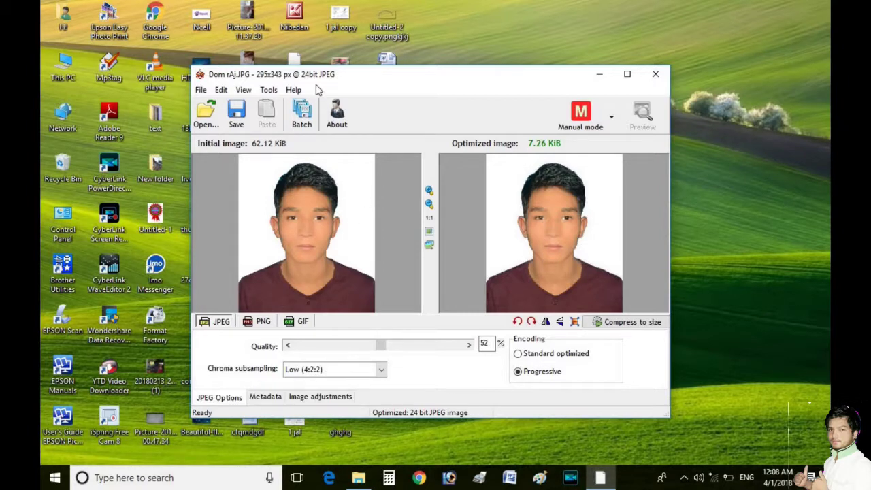
left_click(237, 114)
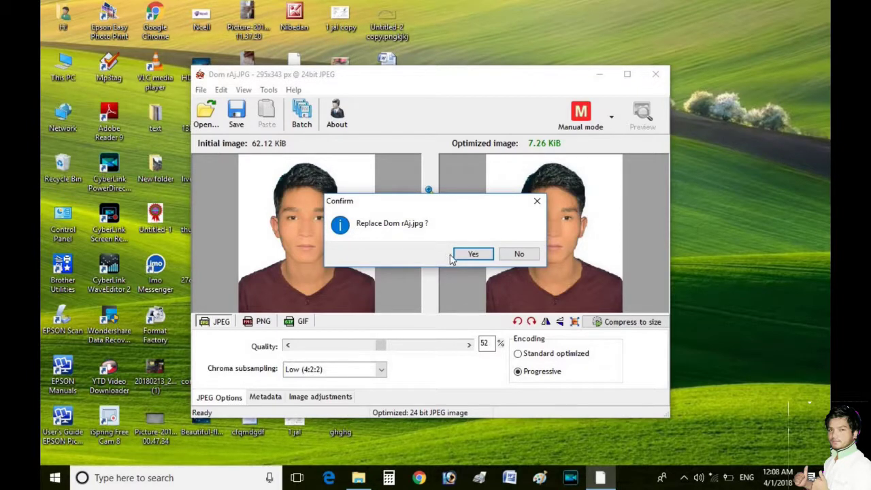
left_click(472, 254)
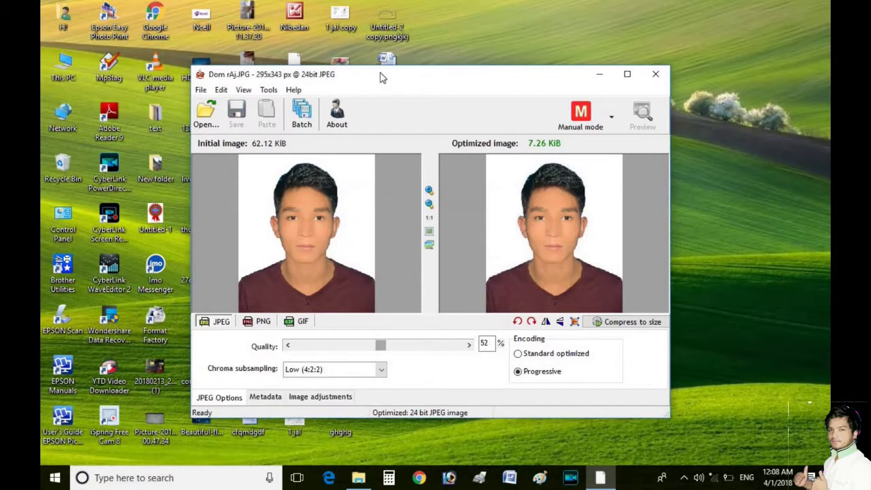
left_click_drag(384, 76, 404, 81)
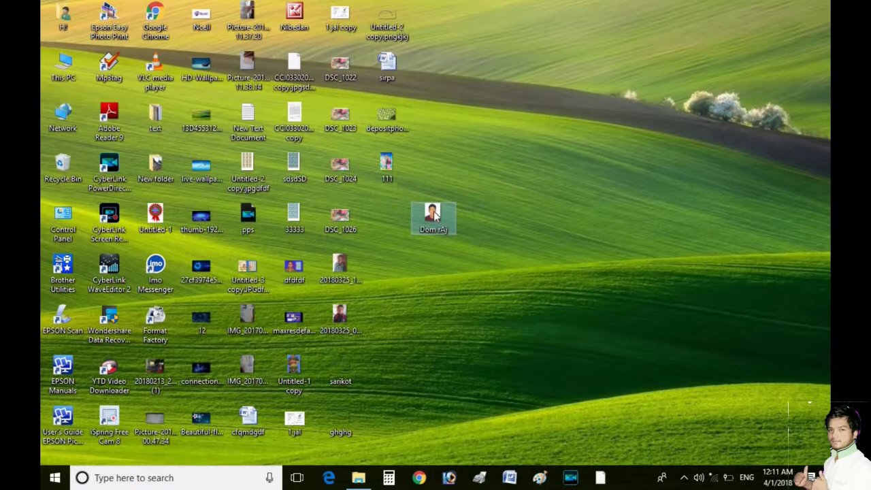
Step: Check the saved portrait's file size in its file properties
mouse_move(435, 215)
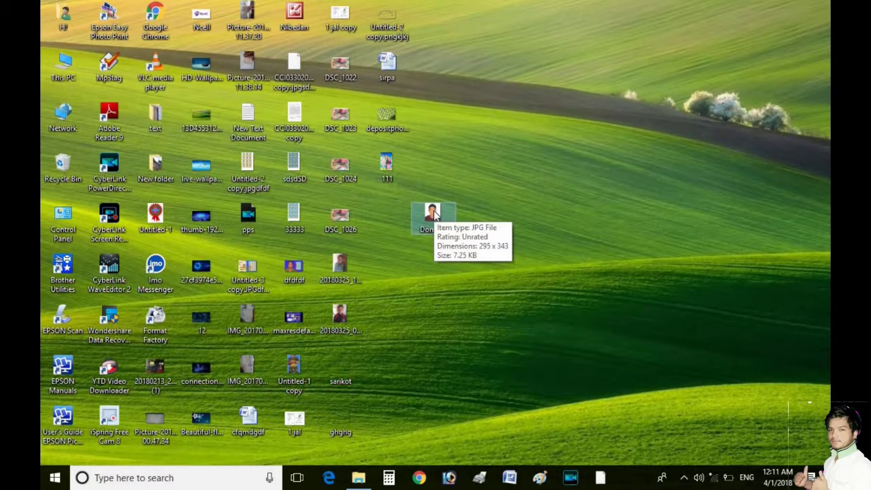
right_click(436, 215)
left_click(472, 455)
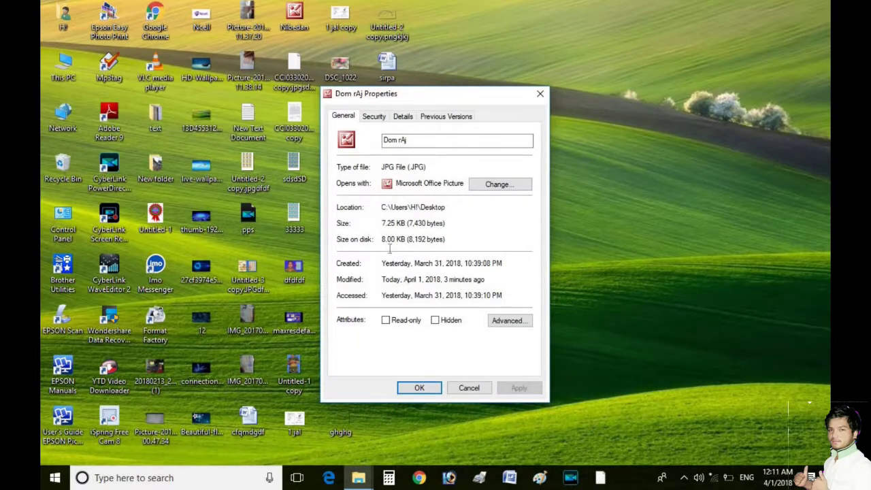
left_click(421, 388)
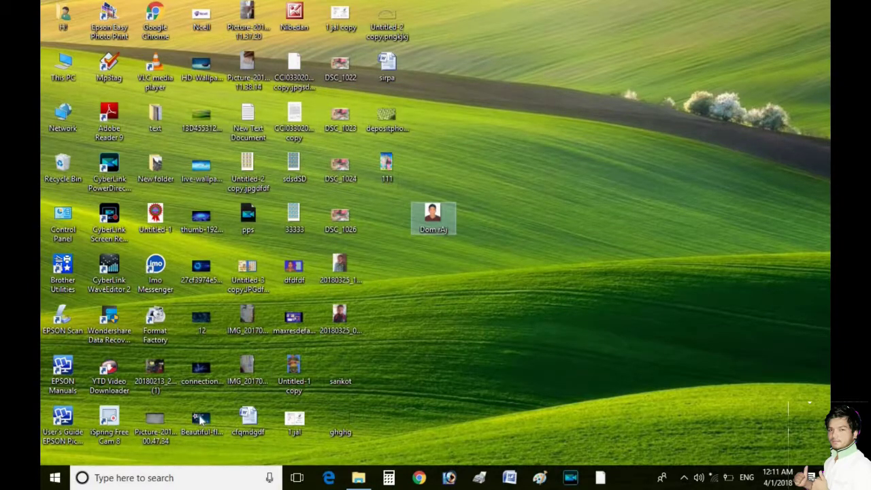
left_click(55, 478)
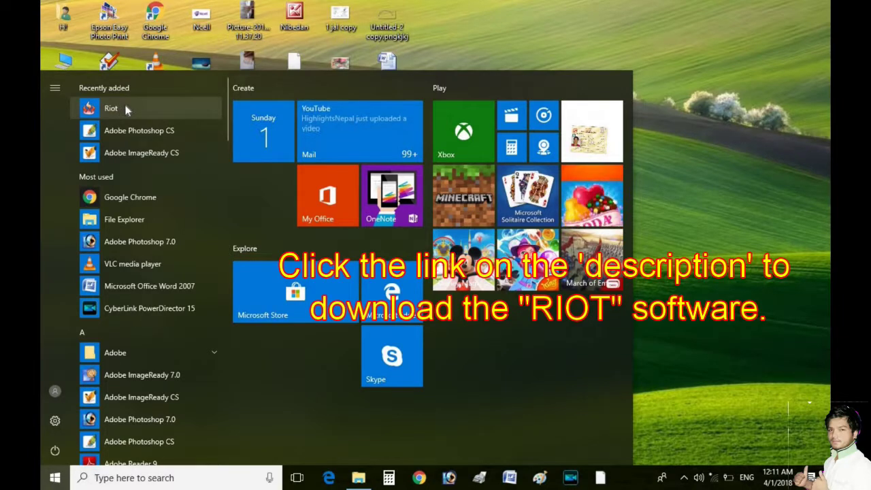
left_click(508, 41)
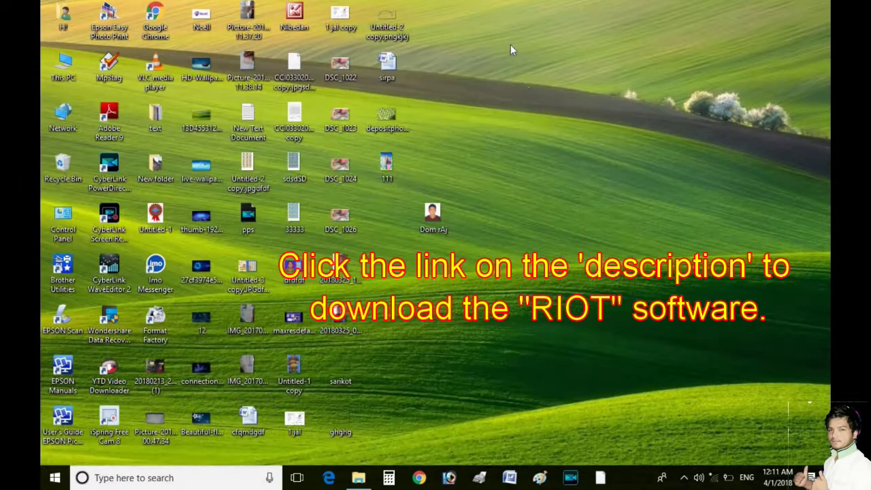
right_click(537, 174)
left_click(579, 211)
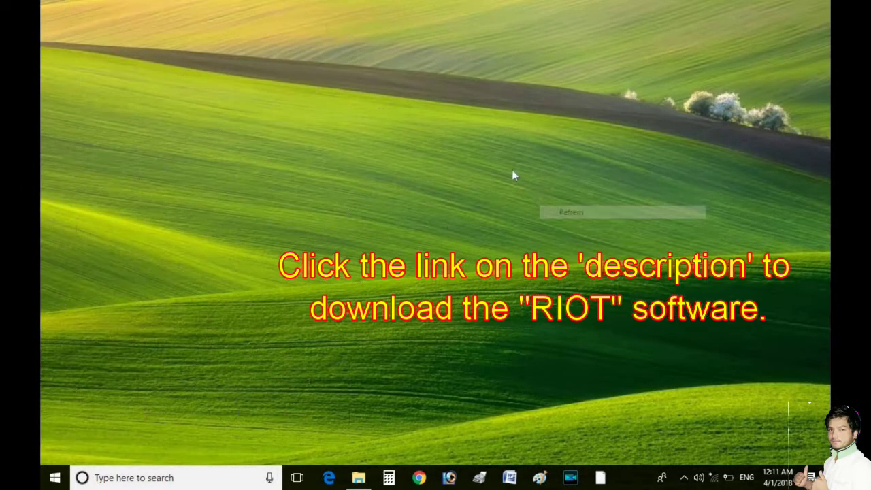
right_click(512, 170)
left_click(558, 206)
right_click(508, 134)
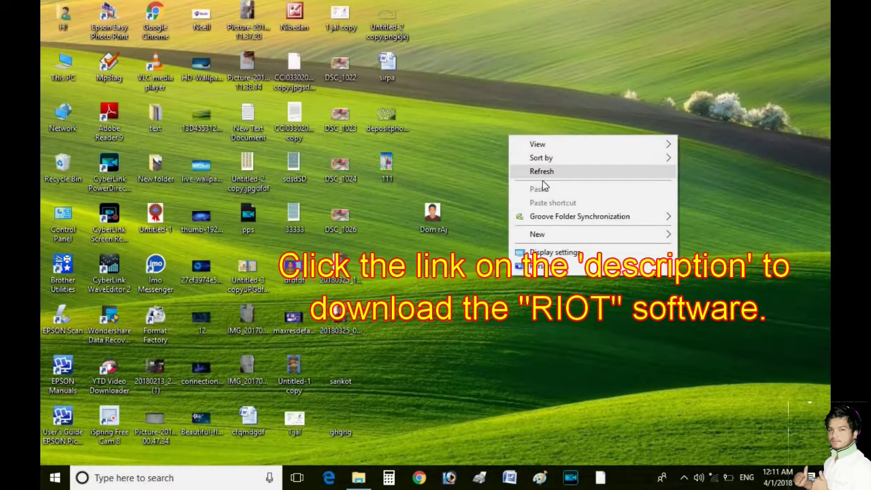
left_click(542, 175)
right_click(514, 155)
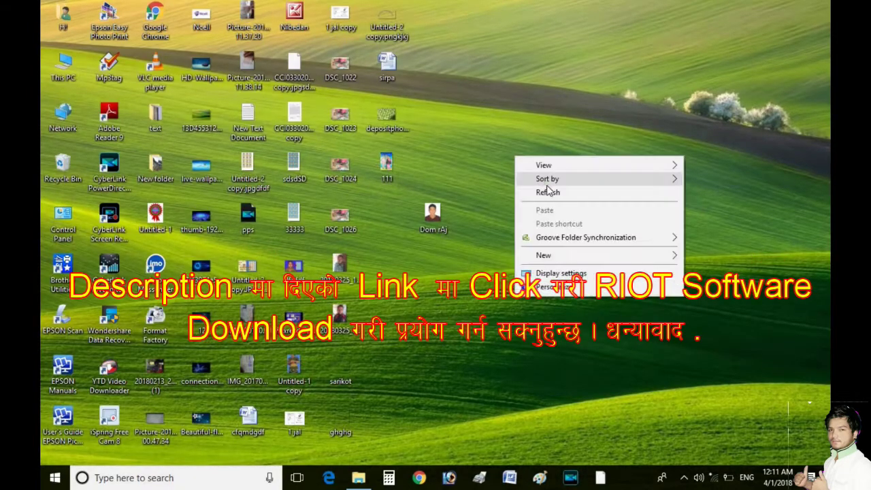
left_click(552, 195)
right_click(531, 164)
left_click(563, 202)
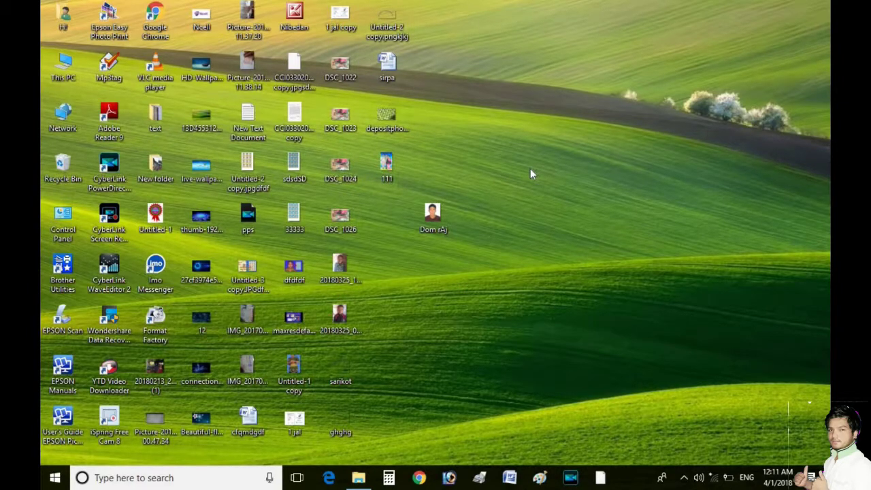
right_click(530, 160)
left_click(560, 195)
right_click(538, 168)
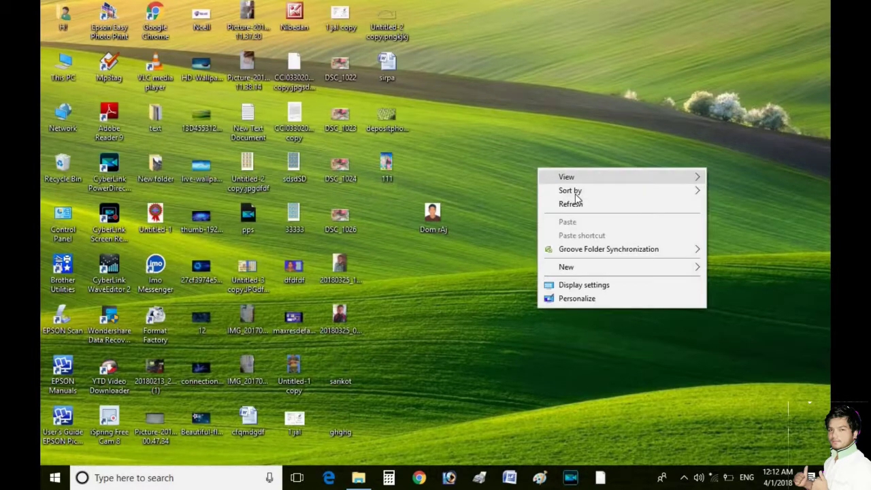
left_click(578, 204)
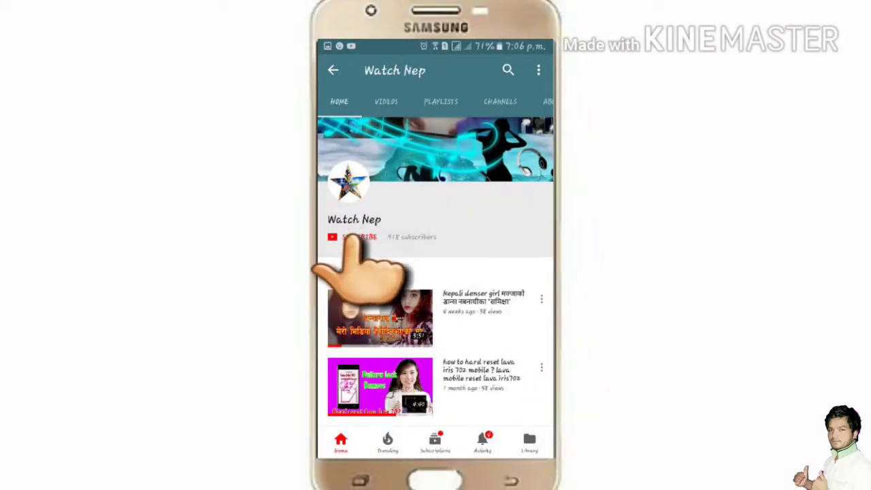
Step: Subscribe to the Watch Nep channel in the YouTube mobile app and turn on notifications for all its new videos
left_click(359, 237)
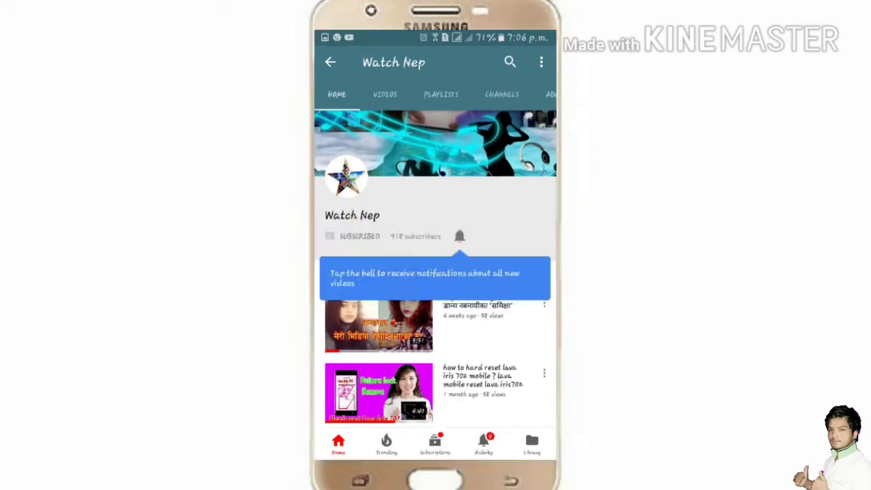
left_click(460, 236)
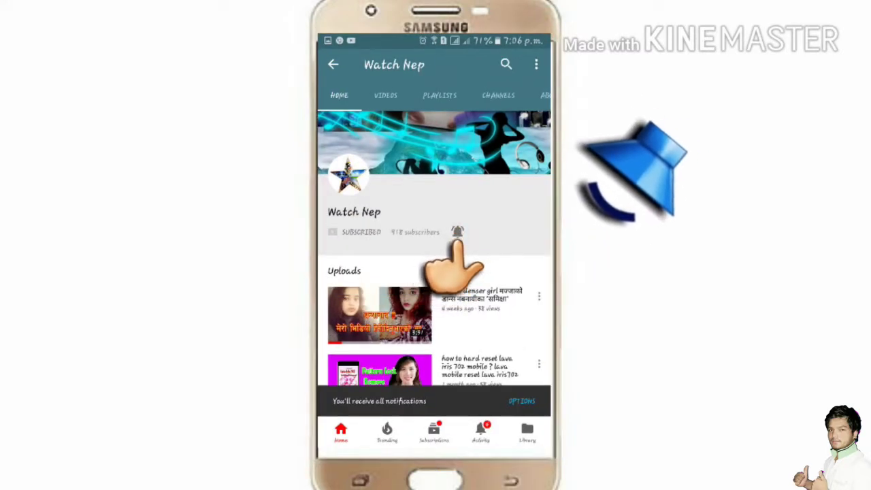